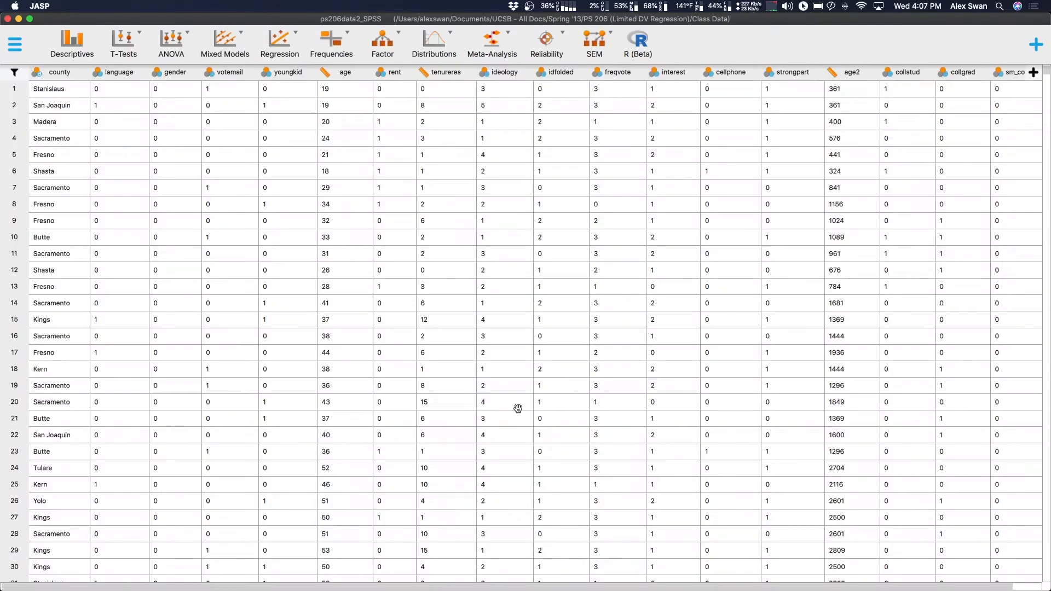
Start a classical logistic regression analysis and assign rent as the dependent variable.
click(516, 311)
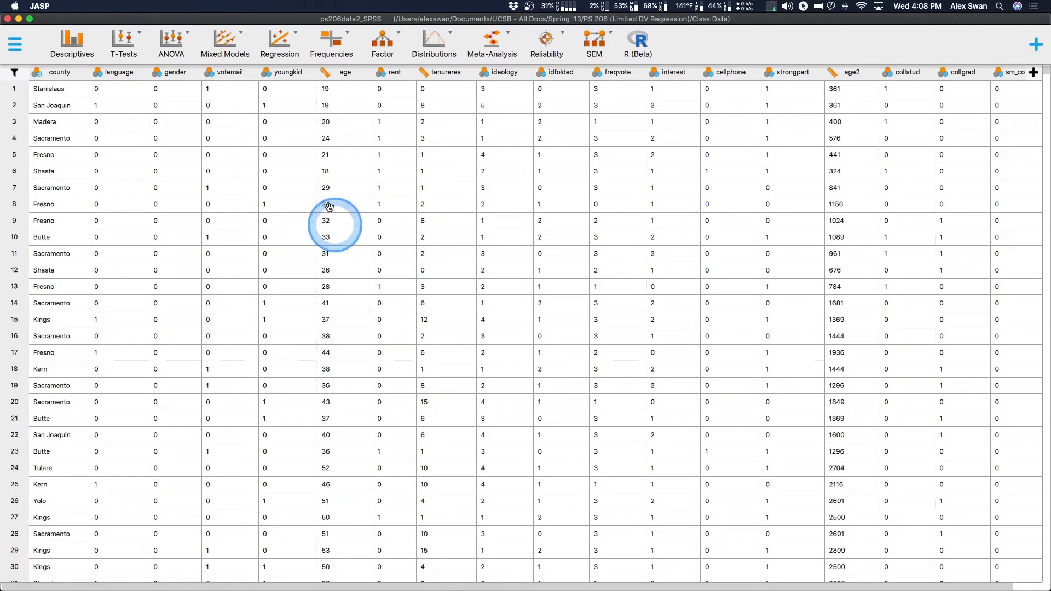
click(288, 57)
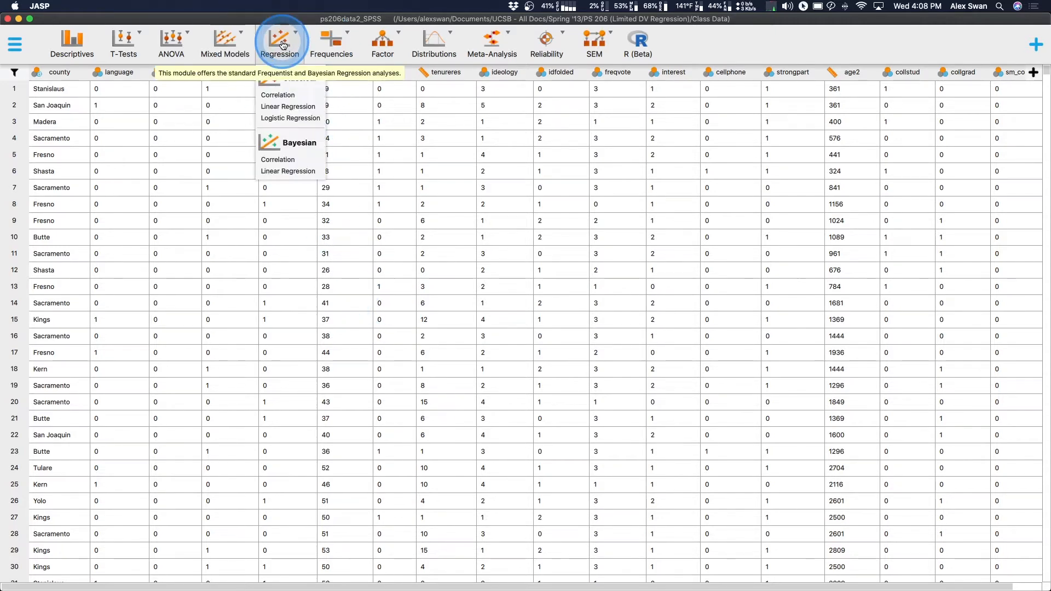
click(284, 117)
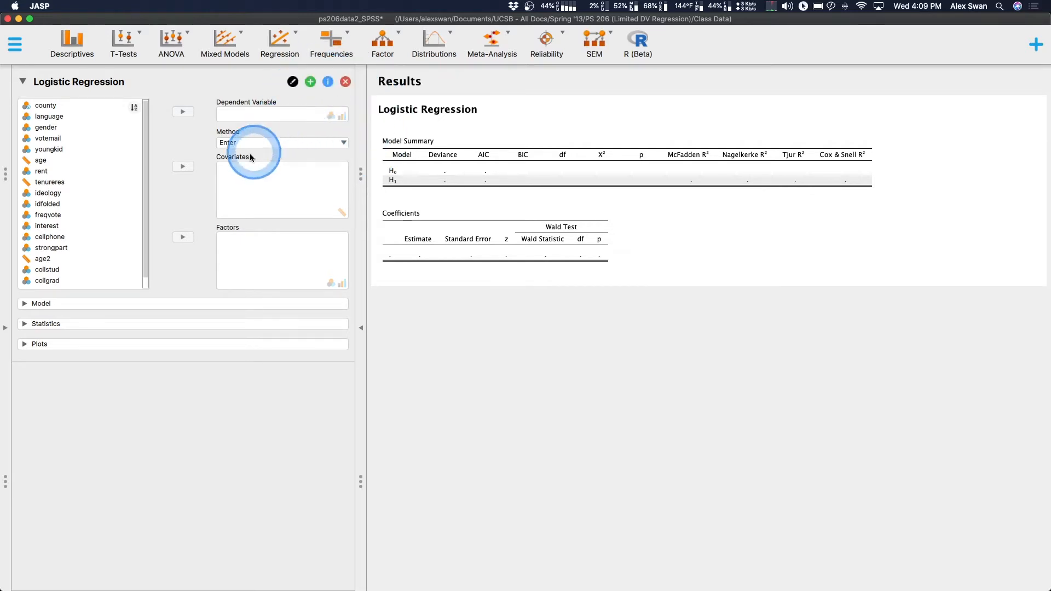
click(38, 171)
click(183, 112)
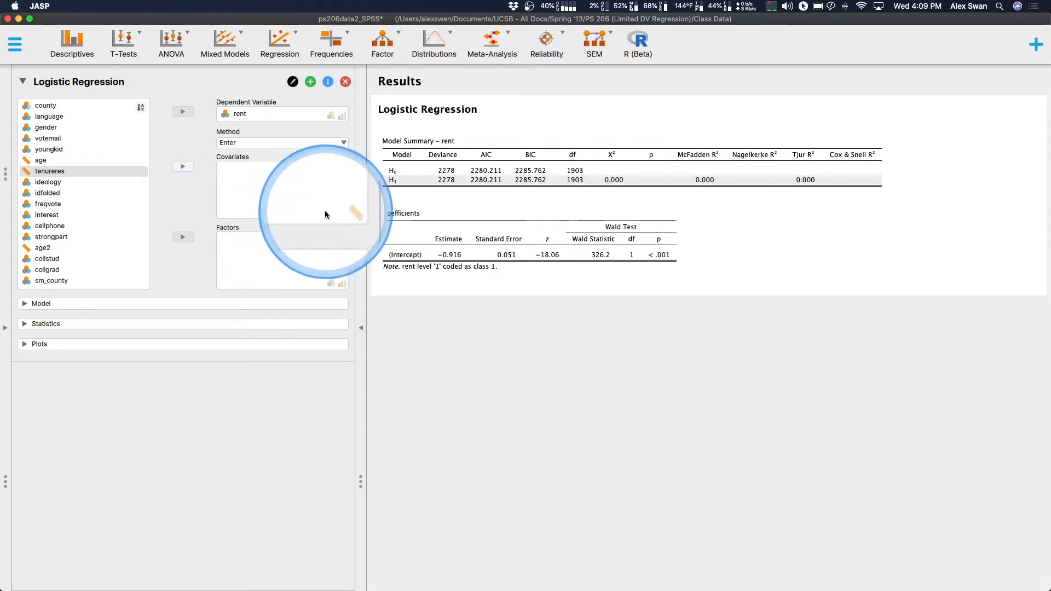
Add ideology and cellphone to the logistic regression as factors.
drag(334, 211, 339, 214)
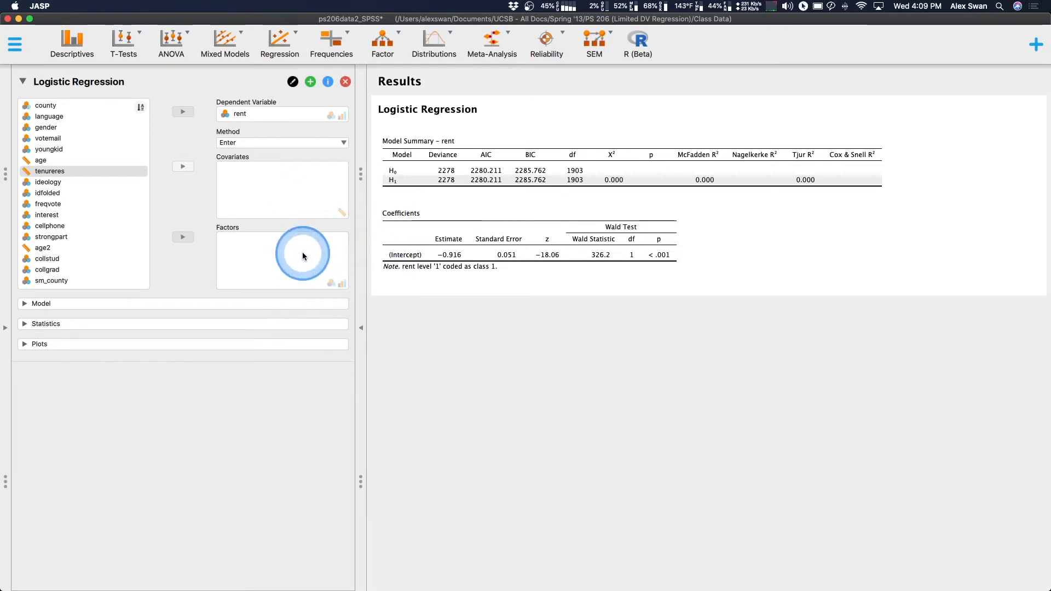
click(115, 182)
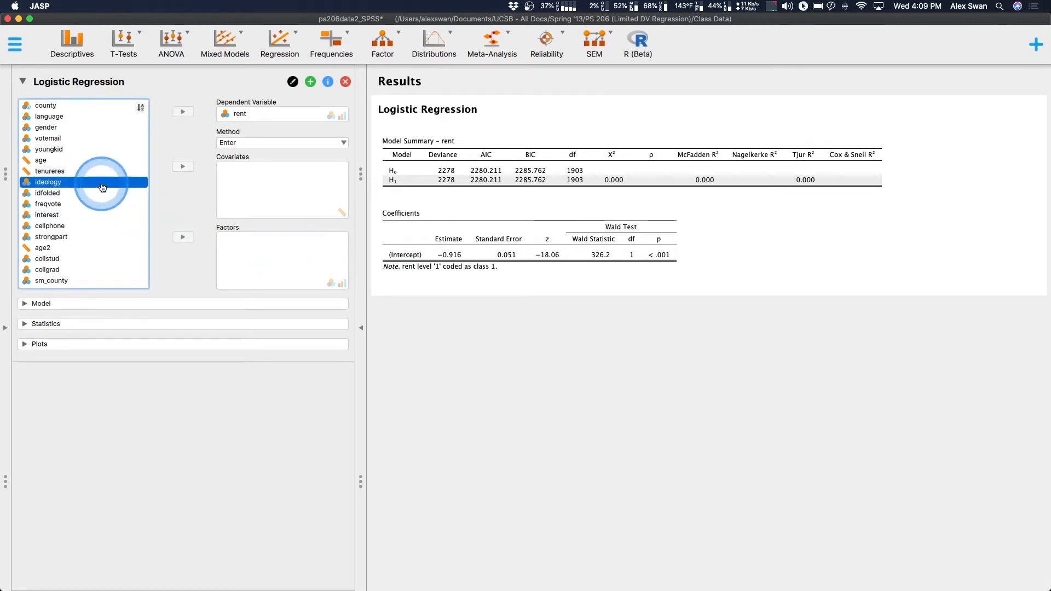
click(183, 237)
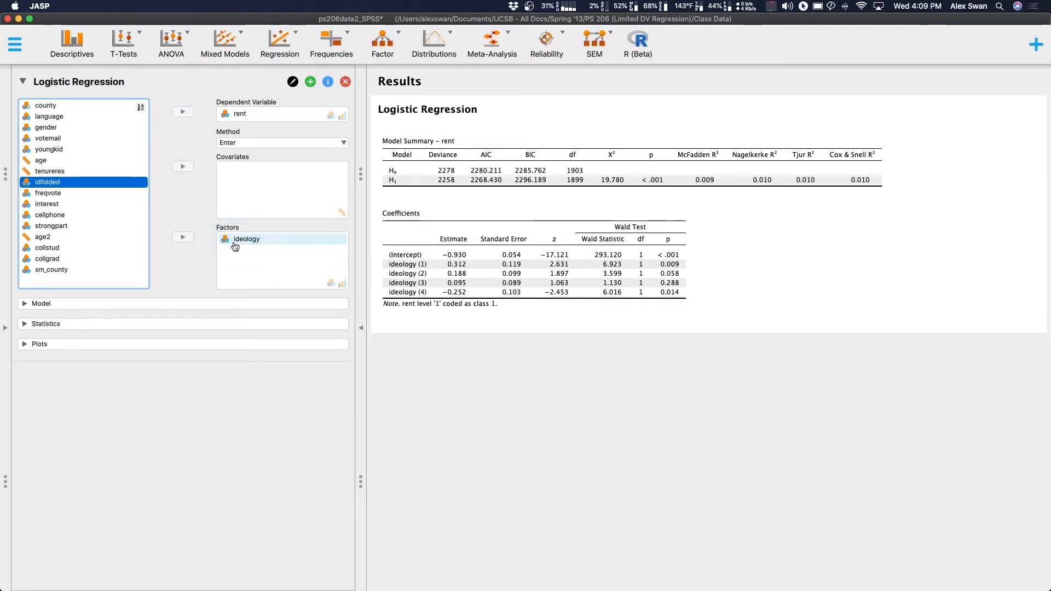
click(114, 215)
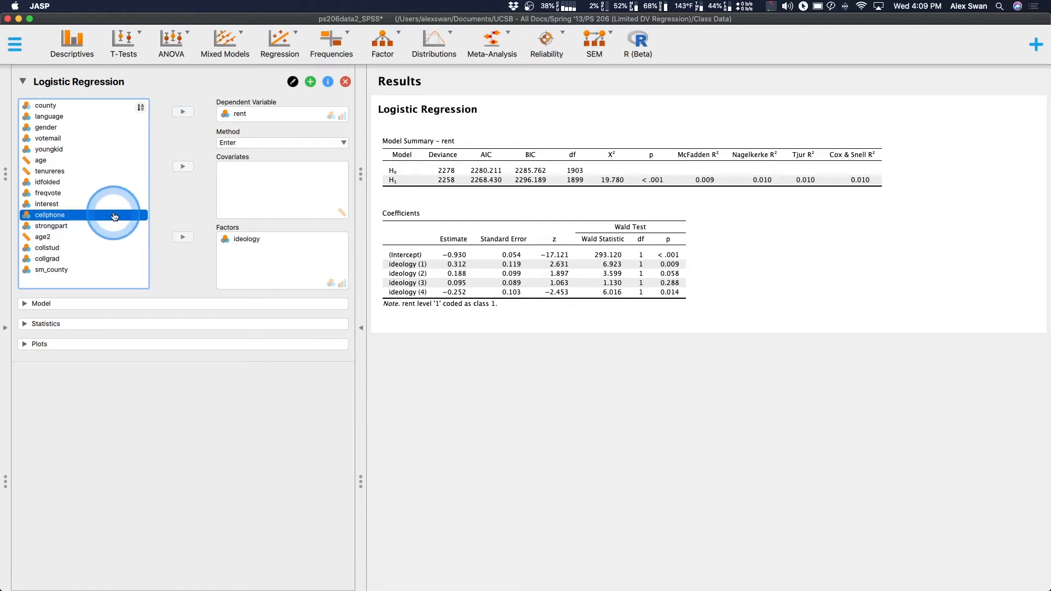
click(184, 237)
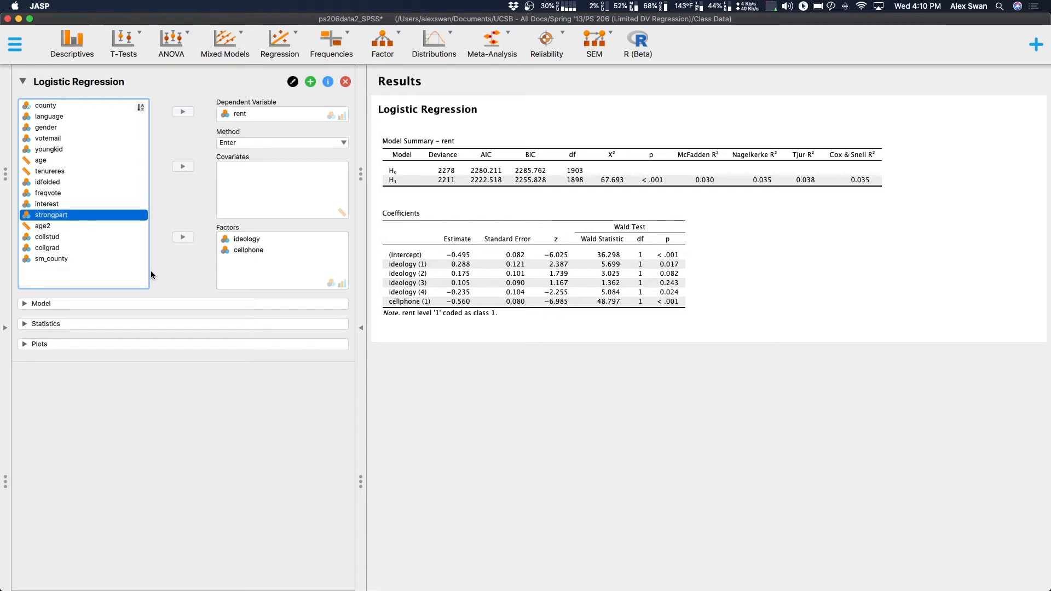
click(249, 250)
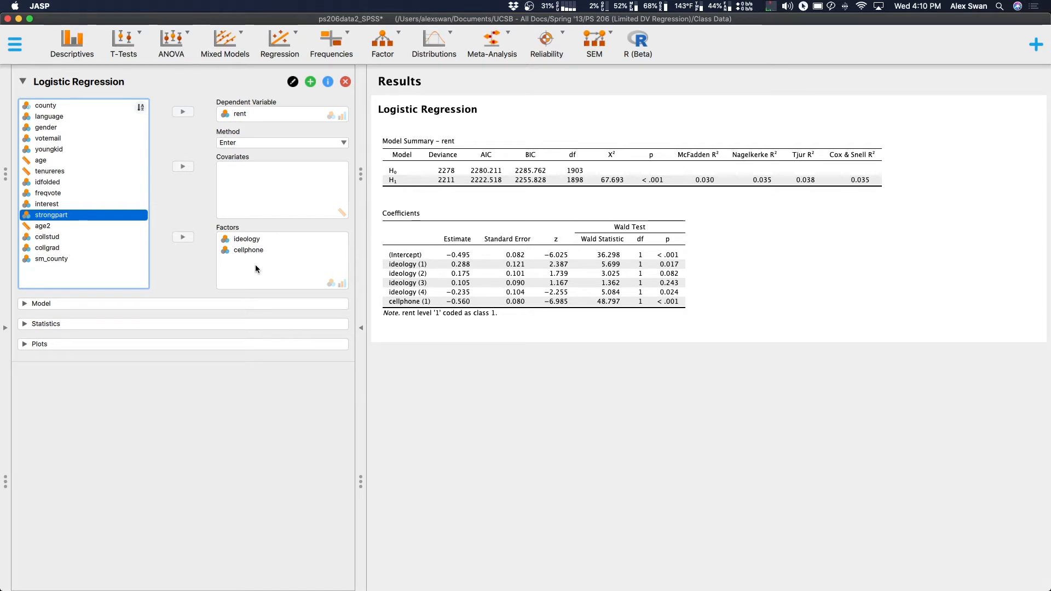
Review the regression's model terms and the available entry methods, keeping Enter as the method.
click(141, 303)
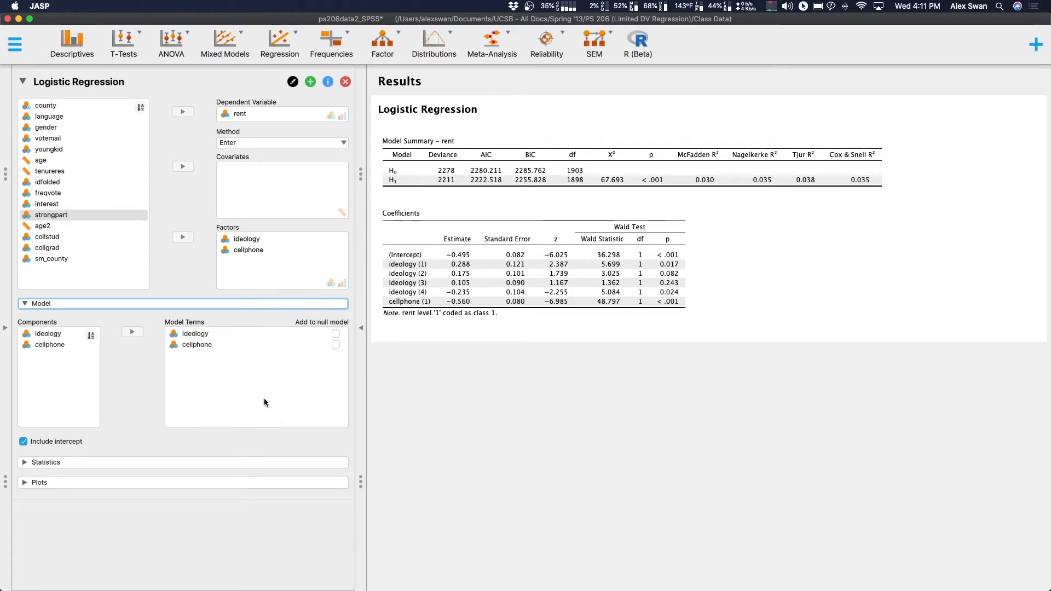
click(33, 303)
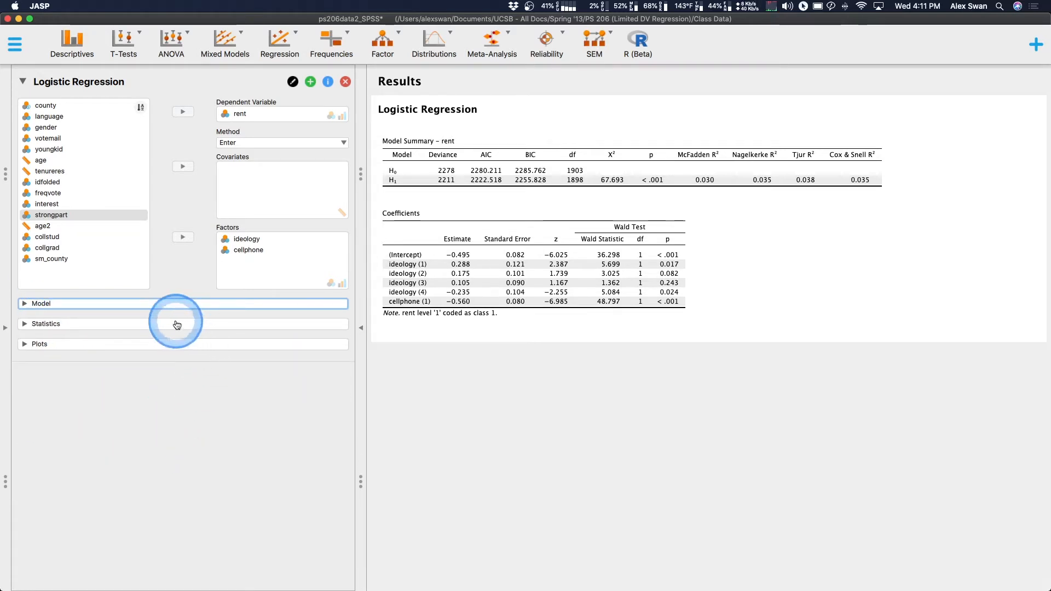
click(326, 141)
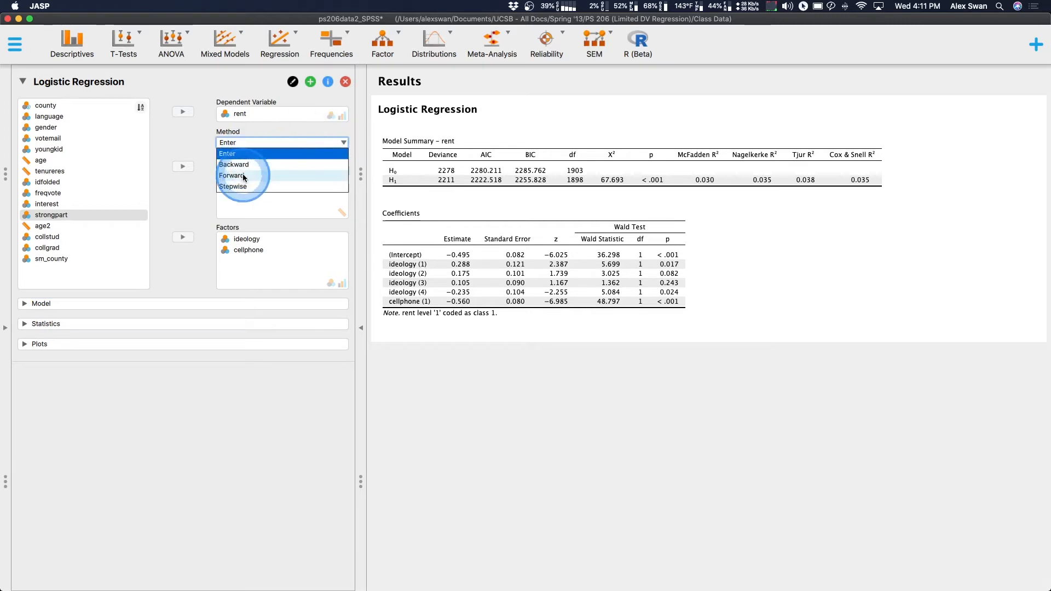
click(199, 423)
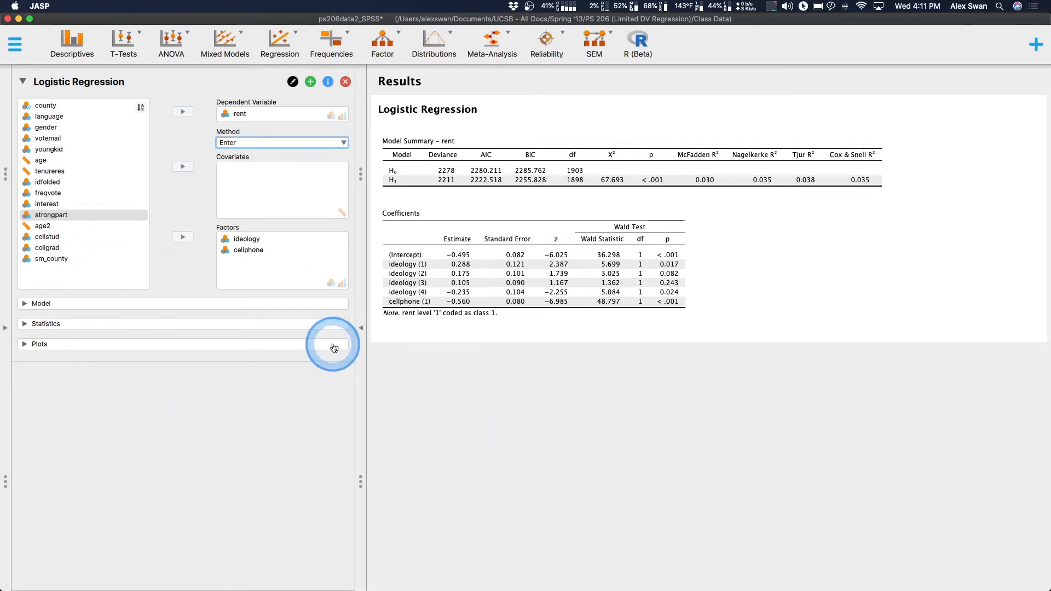
click(269, 304)
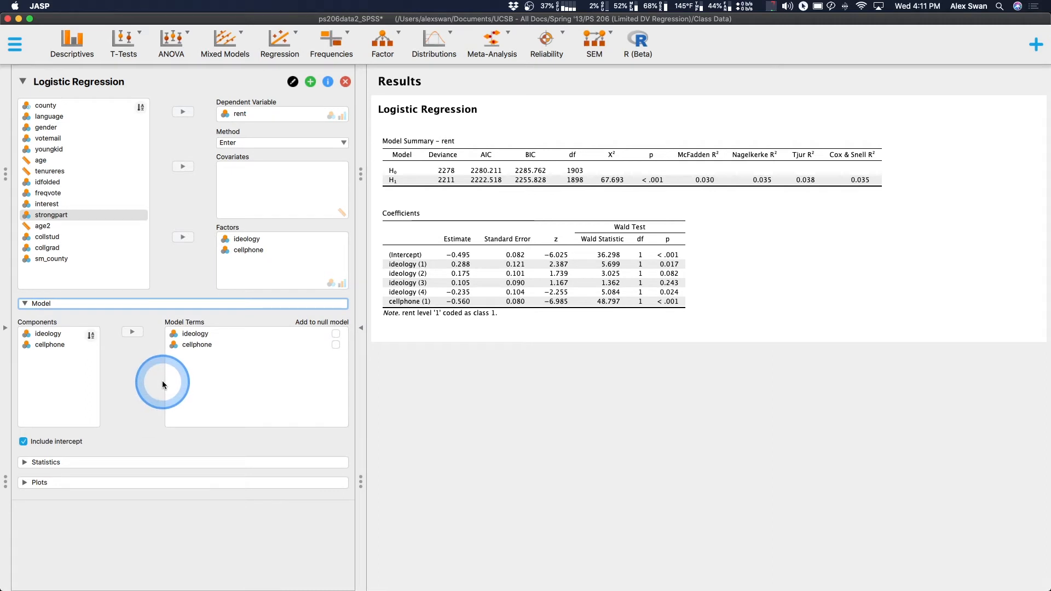
click(161, 304)
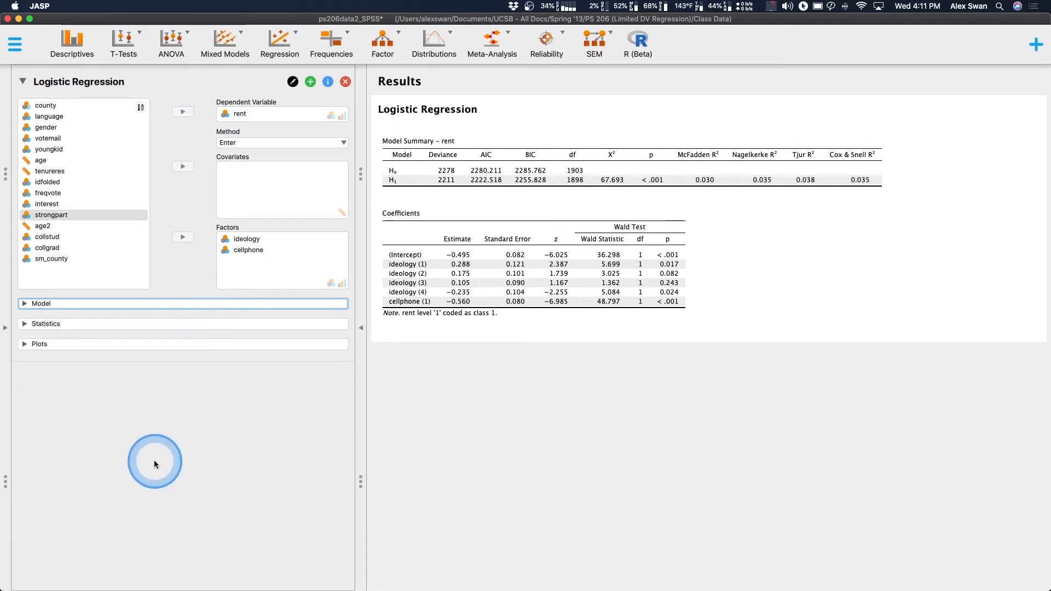
Add factor descriptives, standardized coefficients, odds ratios and 95% confidence intervals to the regression output.
click(129, 329)
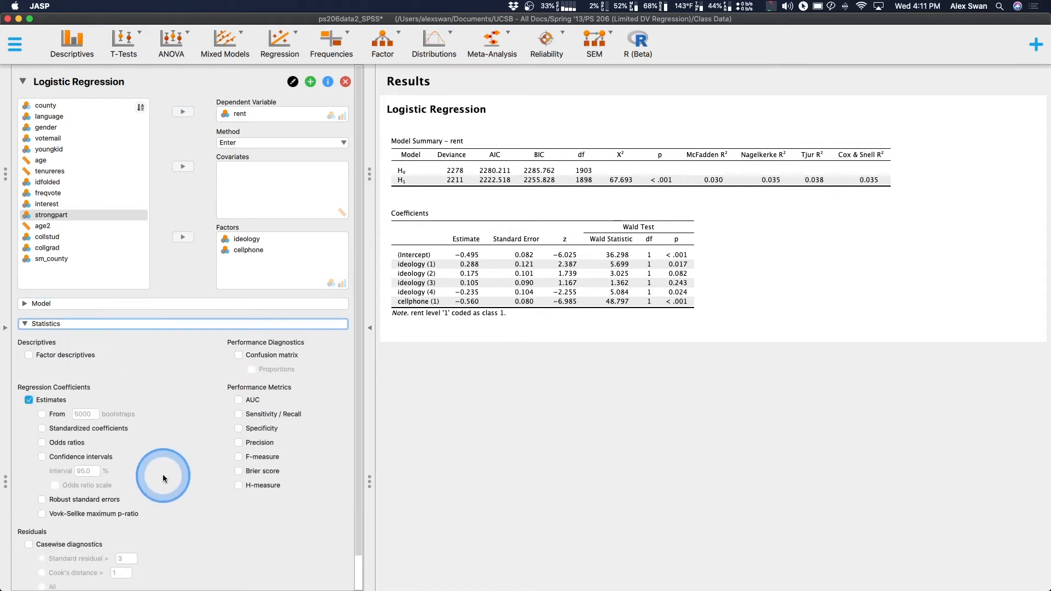
click(52, 327)
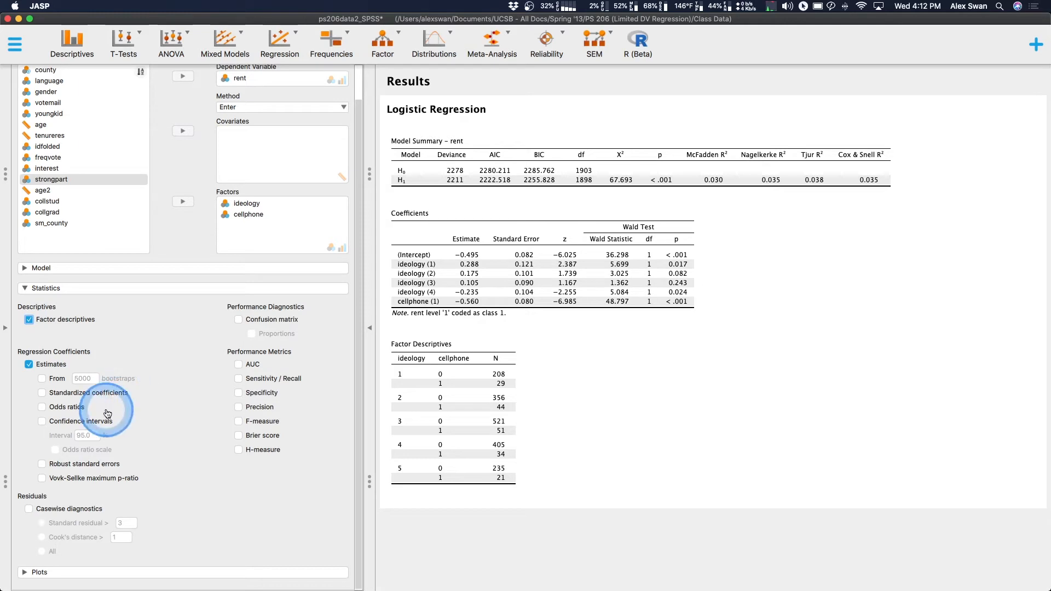
click(43, 393)
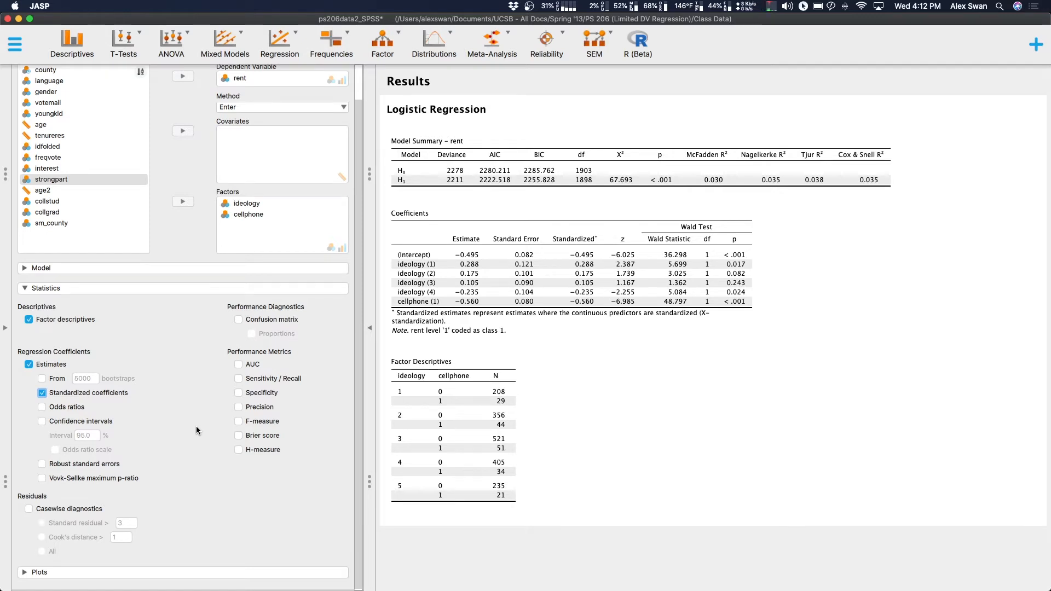
click(66, 407)
click(90, 421)
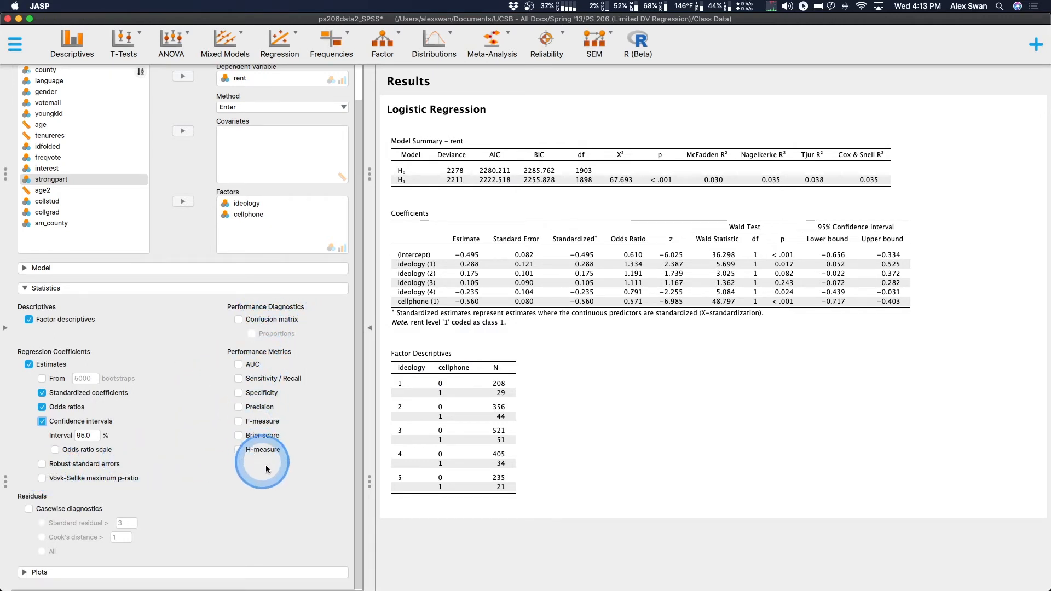
Include the performance metrics AUC, sensitivity, specificity, precision, F-measure, Brier score and H-measure, and view their table in the results.
click(254, 369)
click(259, 378)
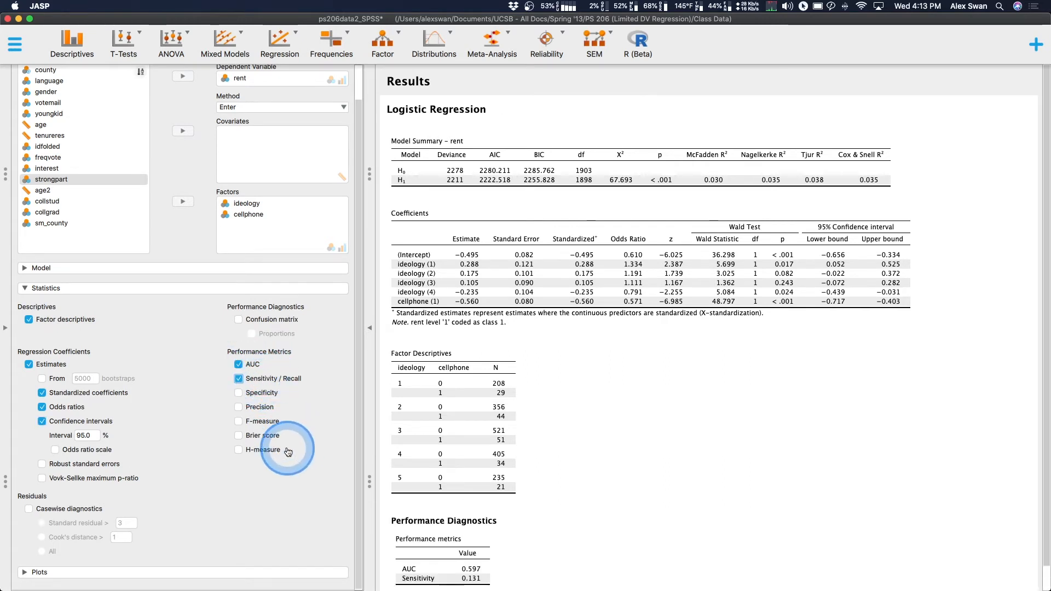
click(261, 393)
click(262, 407)
click(263, 421)
click(266, 436)
click(268, 450)
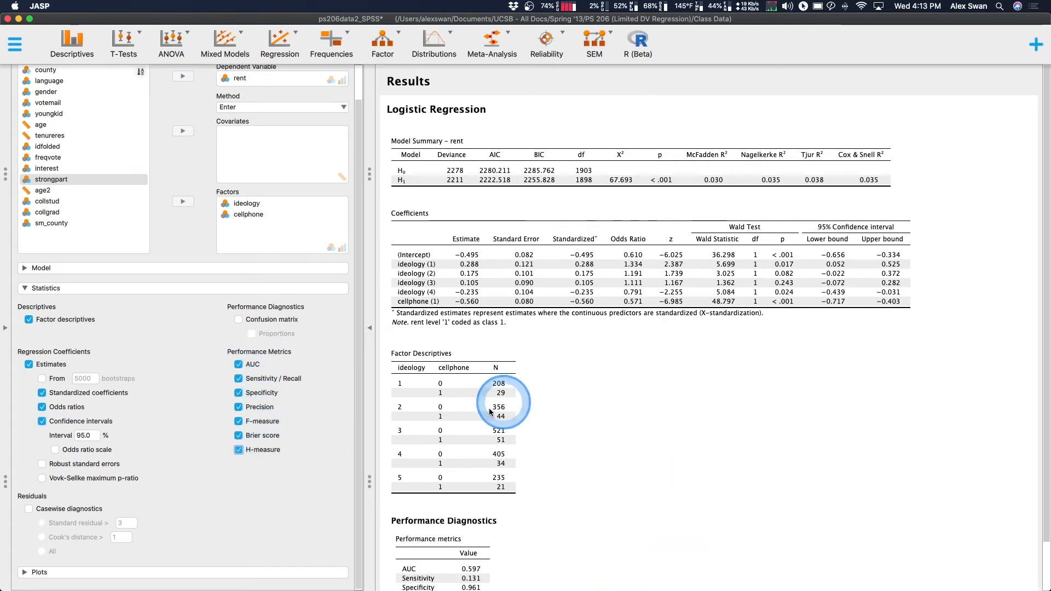
scroll(490, 412, down, 3)
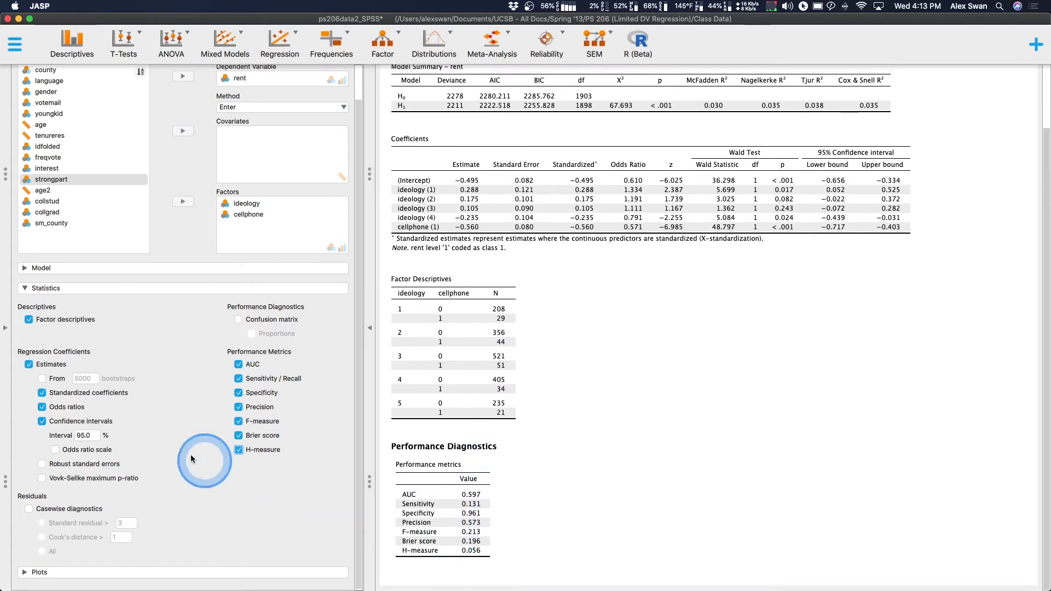
Display the conditional estimates plots for the regression and view them in the results.
click(41, 293)
click(60, 344)
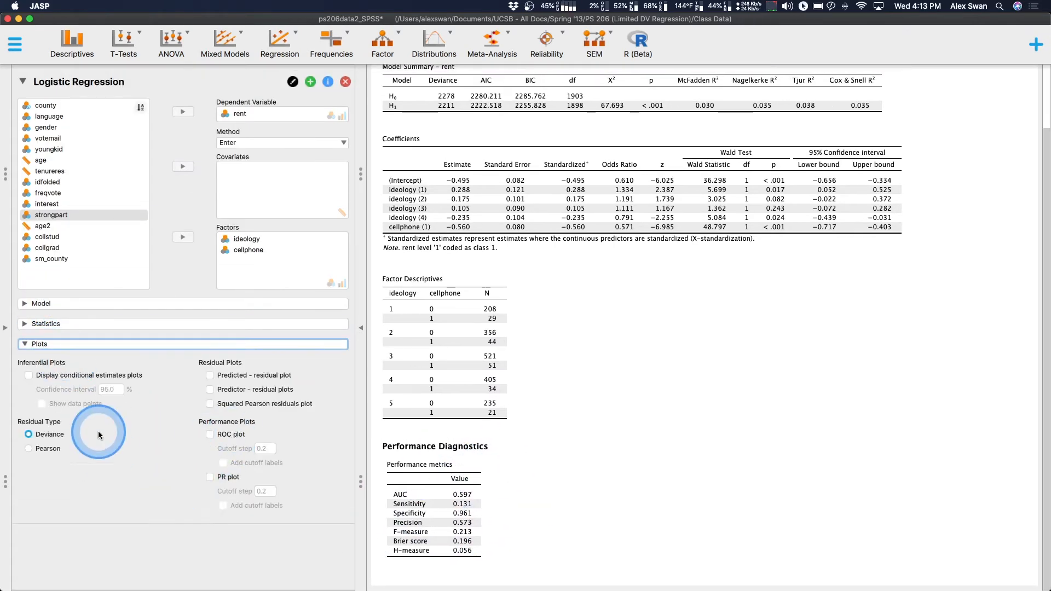
click(29, 375)
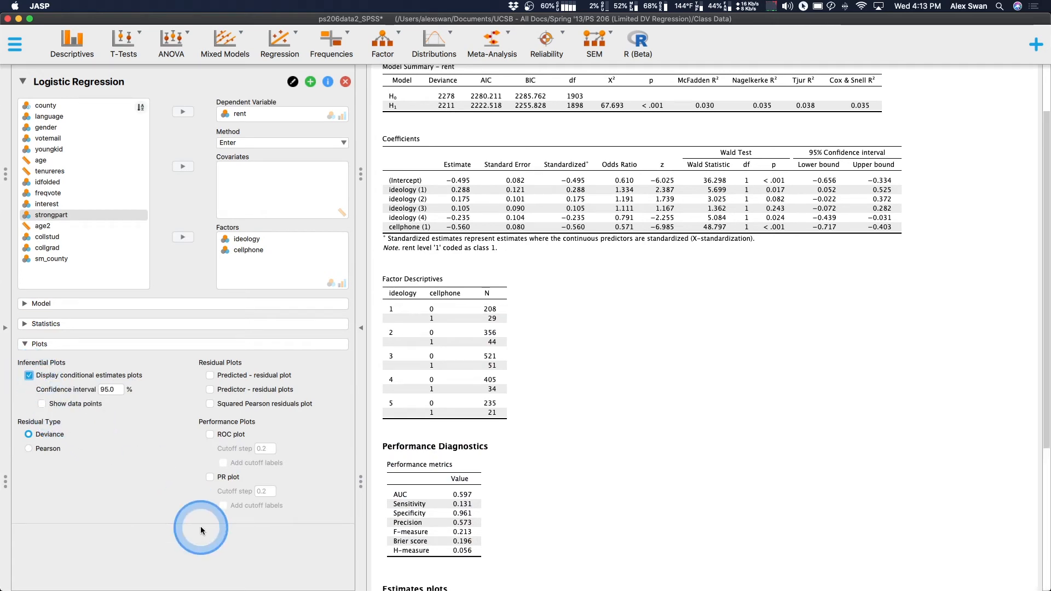
scroll(629, 496, down, 5)
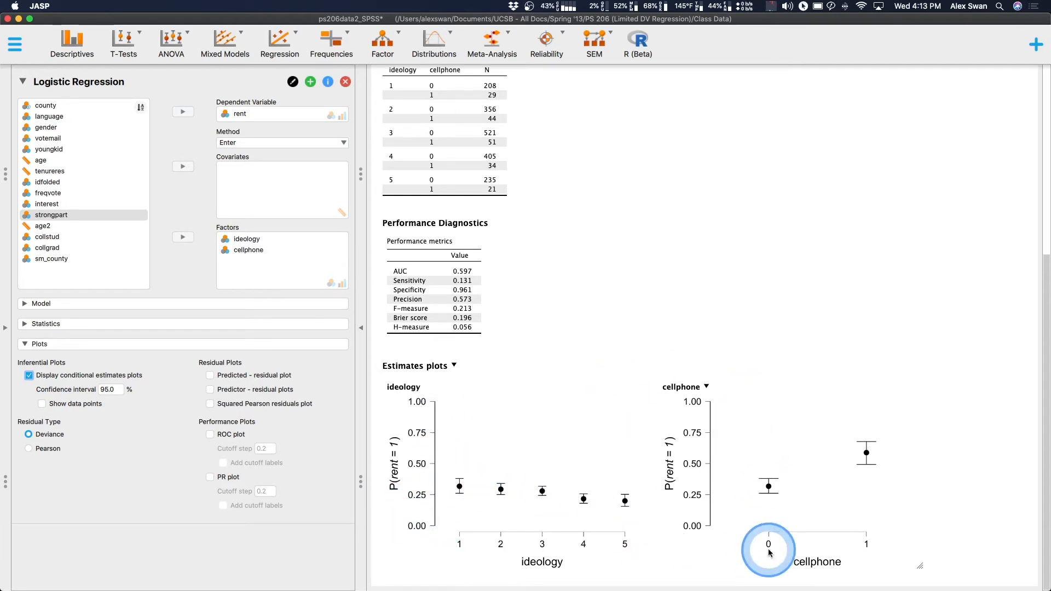
Try showing data points on the estimates plots and using Pearson residuals, restoring hidden points and Deviance residuals.
click(75, 405)
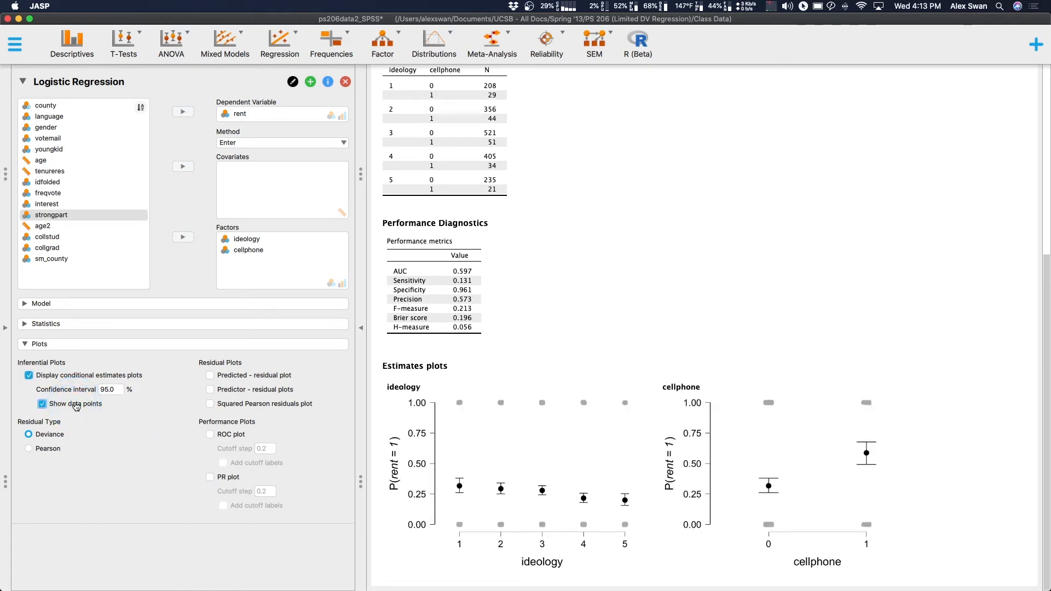
click(76, 405)
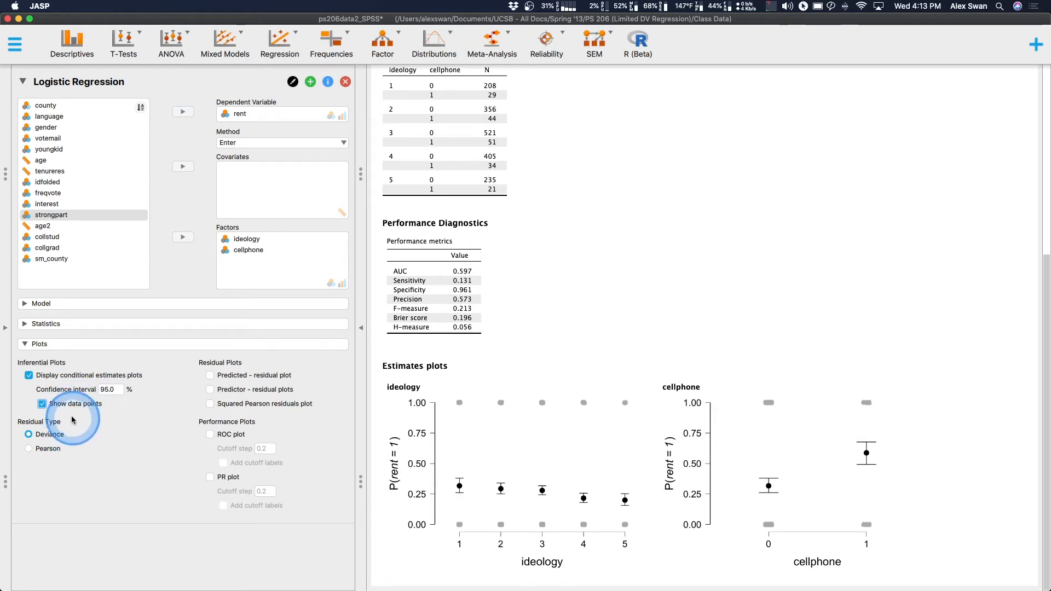
click(87, 409)
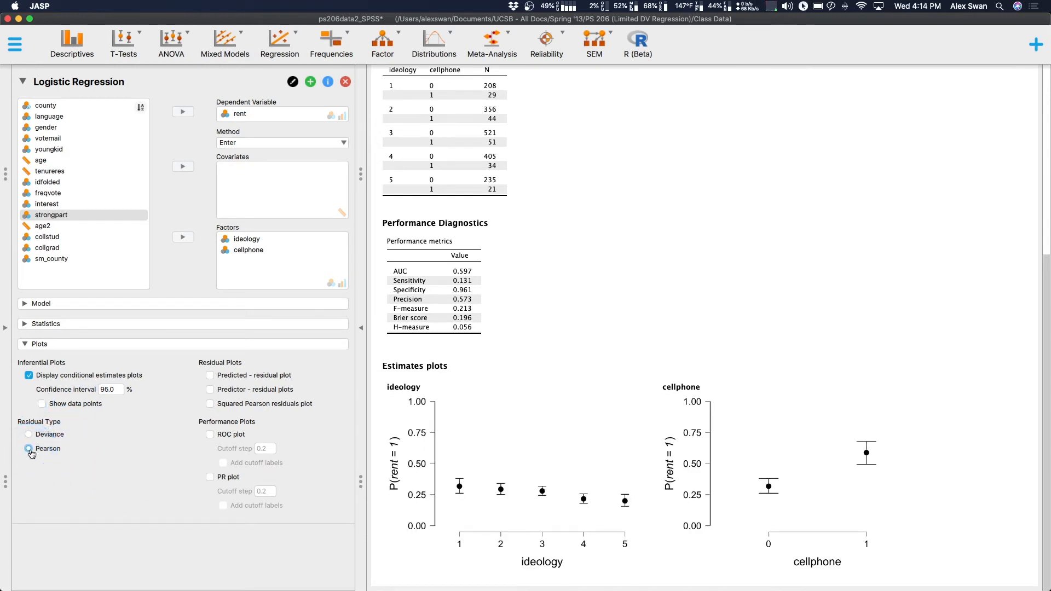
click(28, 434)
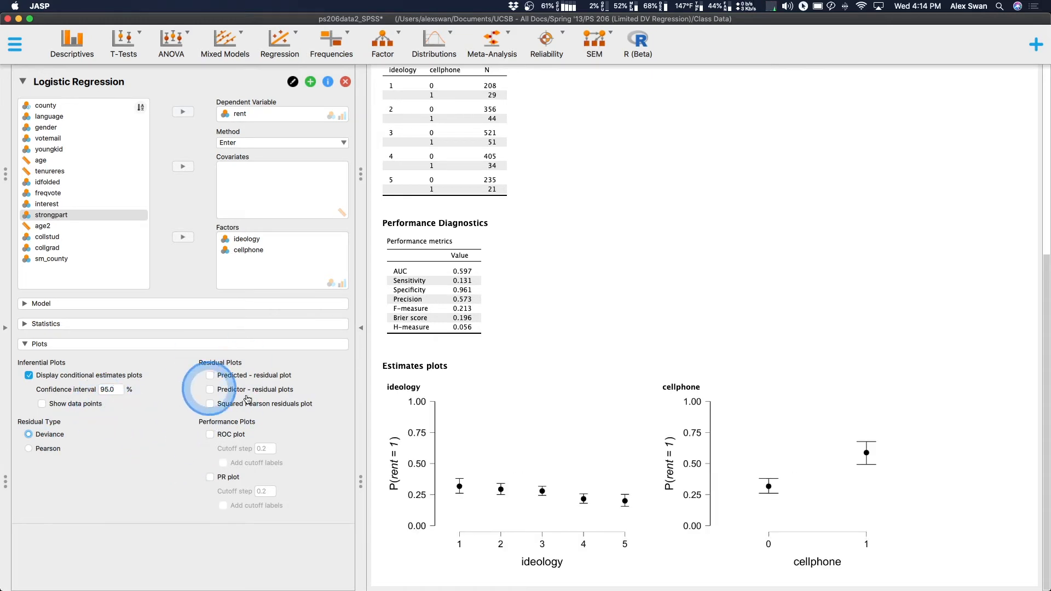
Add the predicted-residual plot and the predictor-residual plots, and examine them in the results.
click(244, 375)
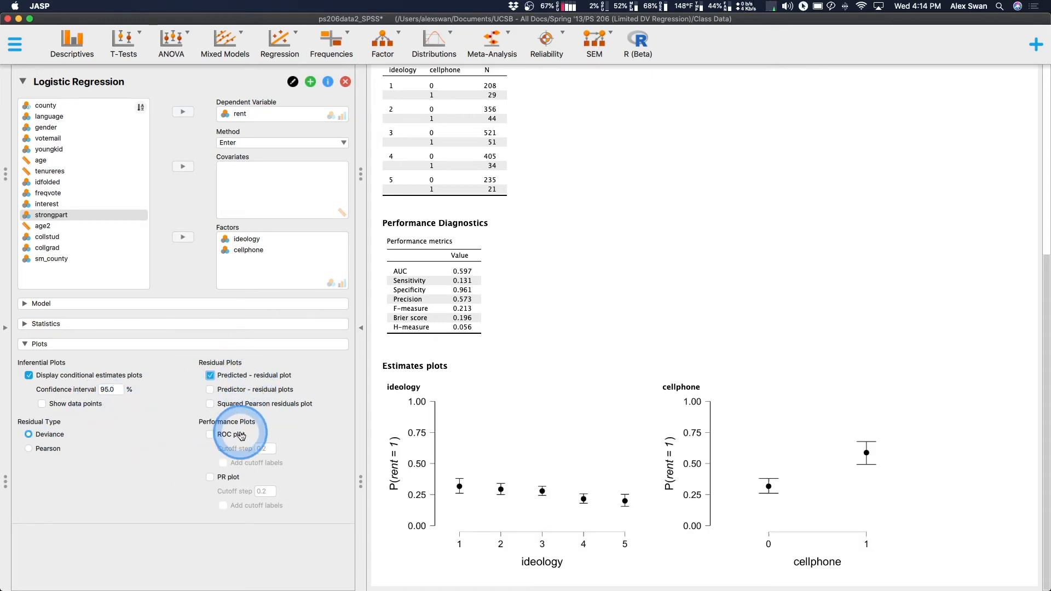
click(235, 390)
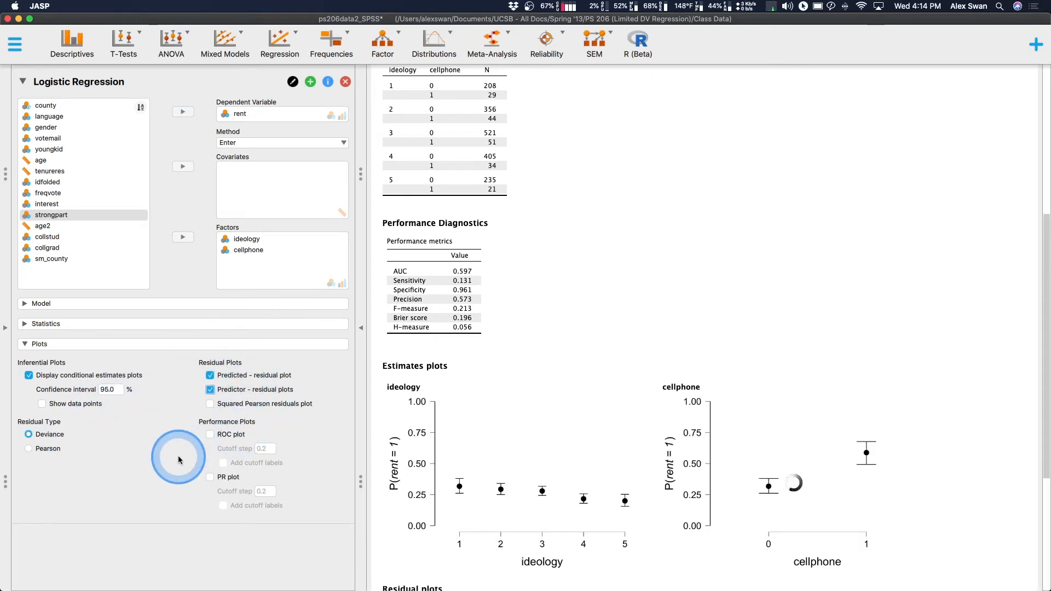
scroll(577, 432, down, 5)
scroll(559, 405, down, 5)
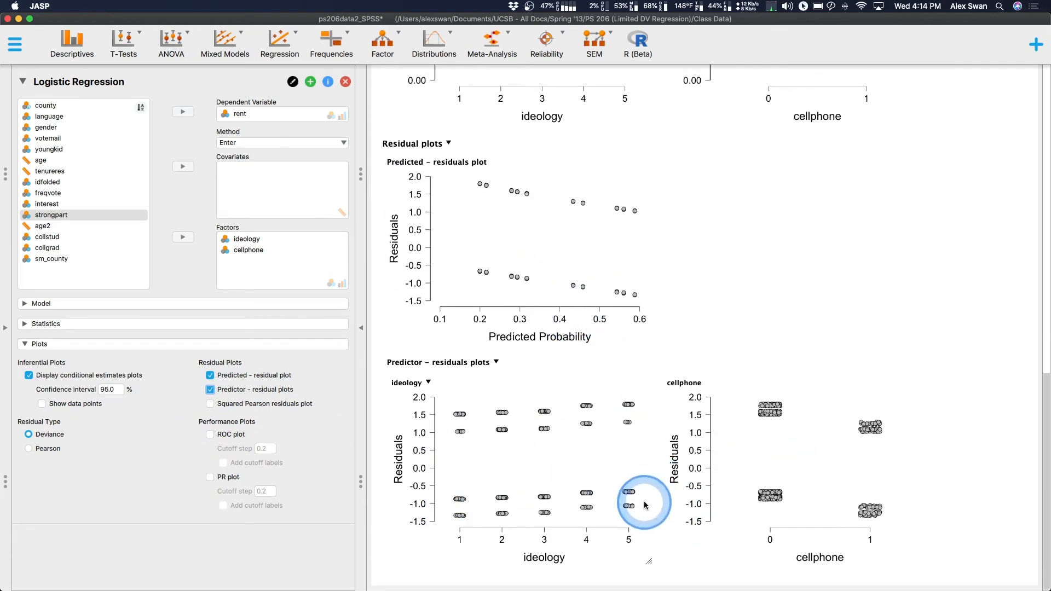
scroll(551, 516, up, 2)
scroll(540, 481, down, 2)
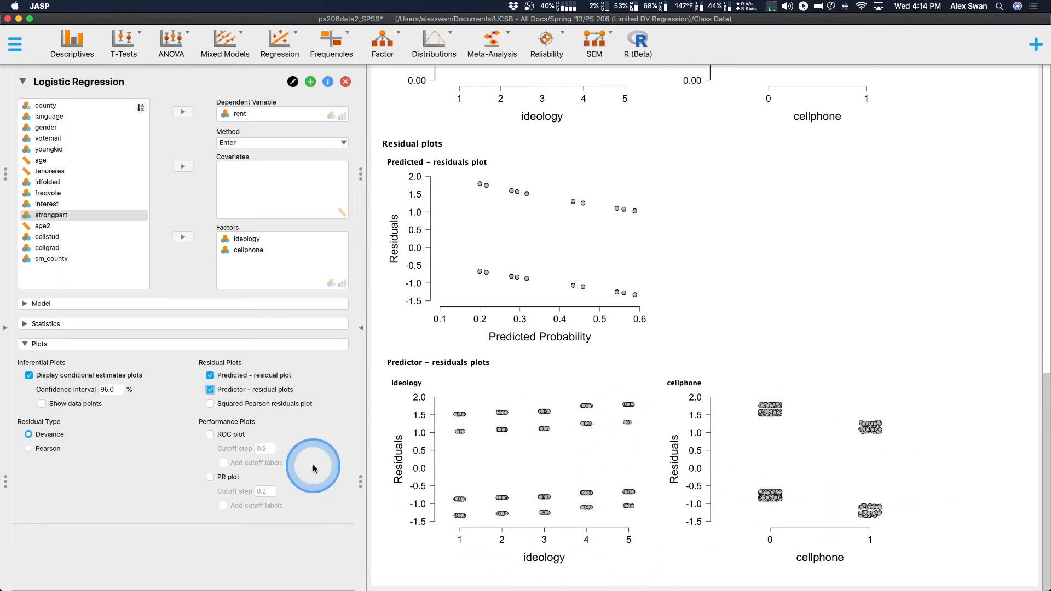
Add the ROC and PR performance plots to the regression and view both in the results.
click(210, 434)
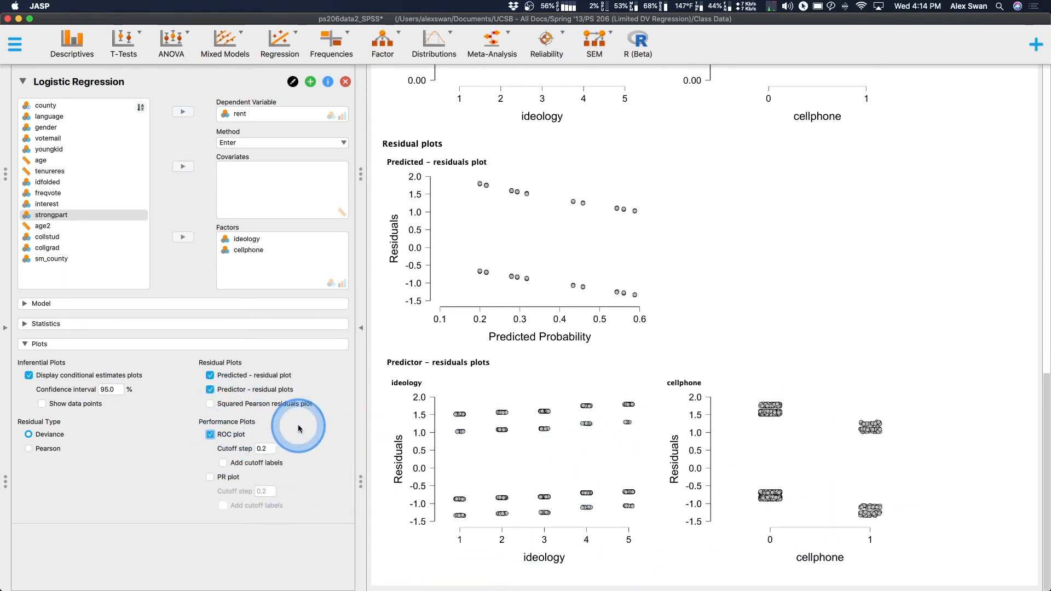
scroll(570, 398, down, 1)
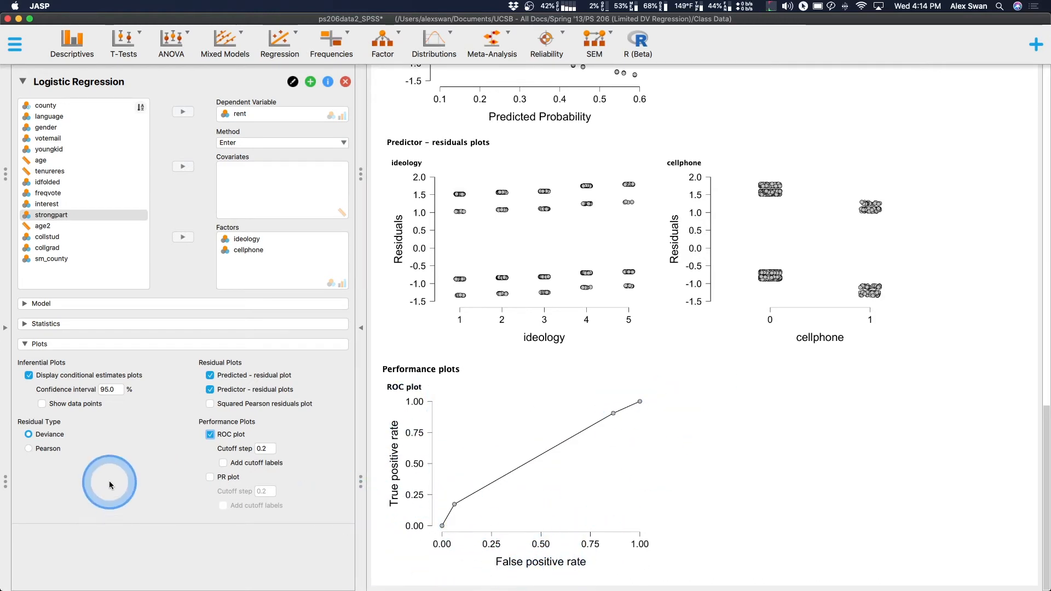
click(210, 477)
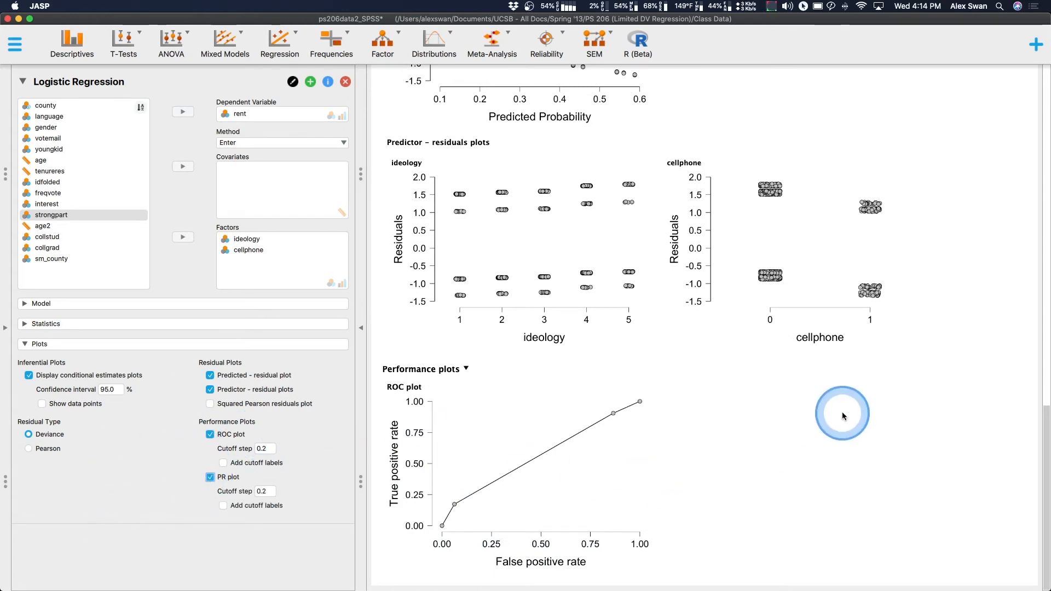
scroll(820, 415, up, 7)
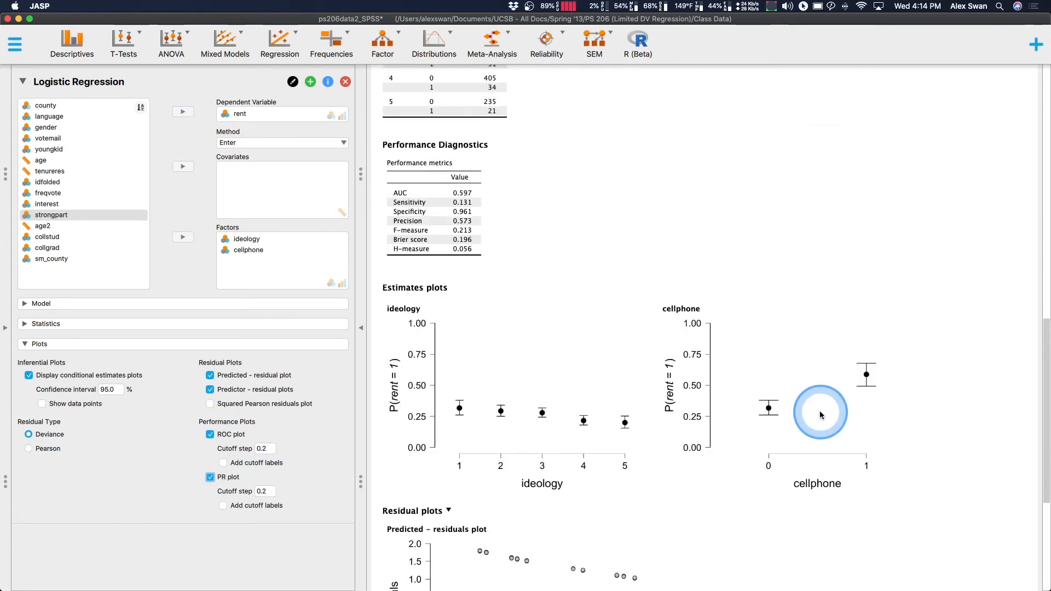
scroll(820, 415, down, 10)
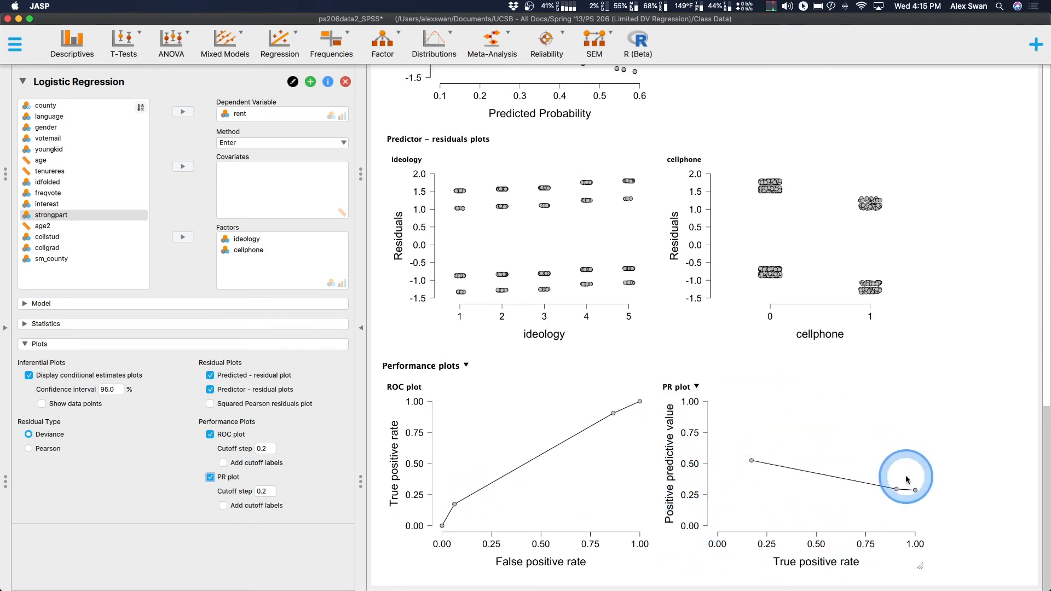
Review the model summary and coefficients tables together with the performance metrics and the ideology estimates plot.
scroll(606, 424, up, 15)
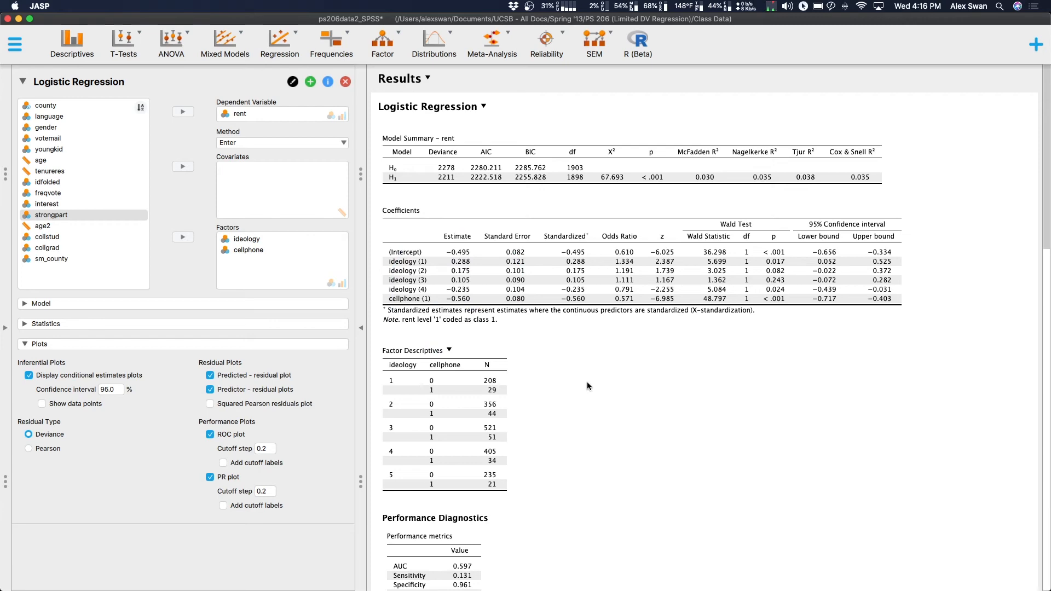
scroll(559, 367, down, 10)
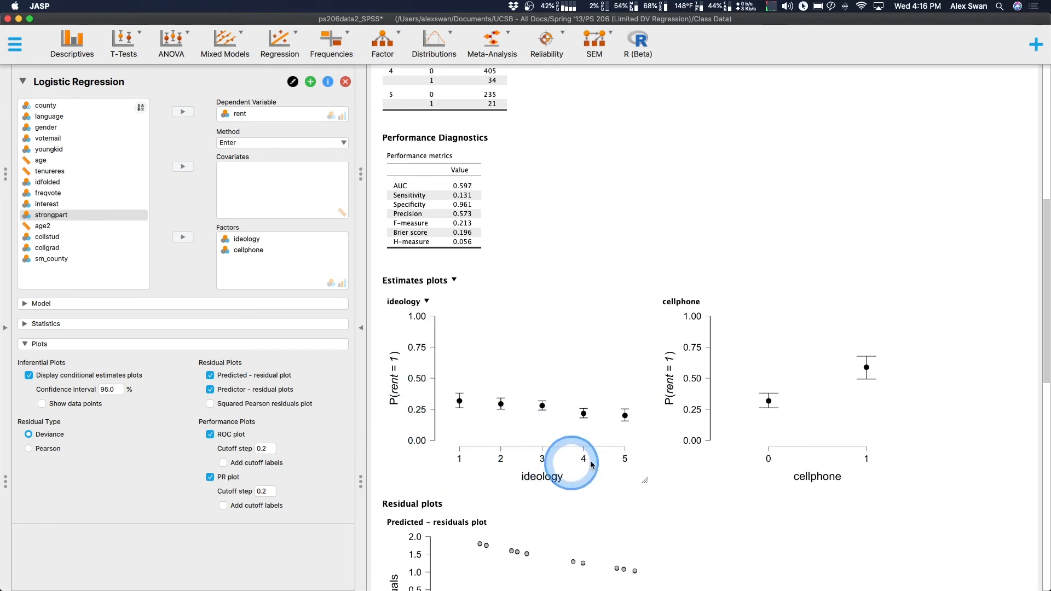
scroll(637, 482, up, 3)
scroll(637, 482, up, 8)
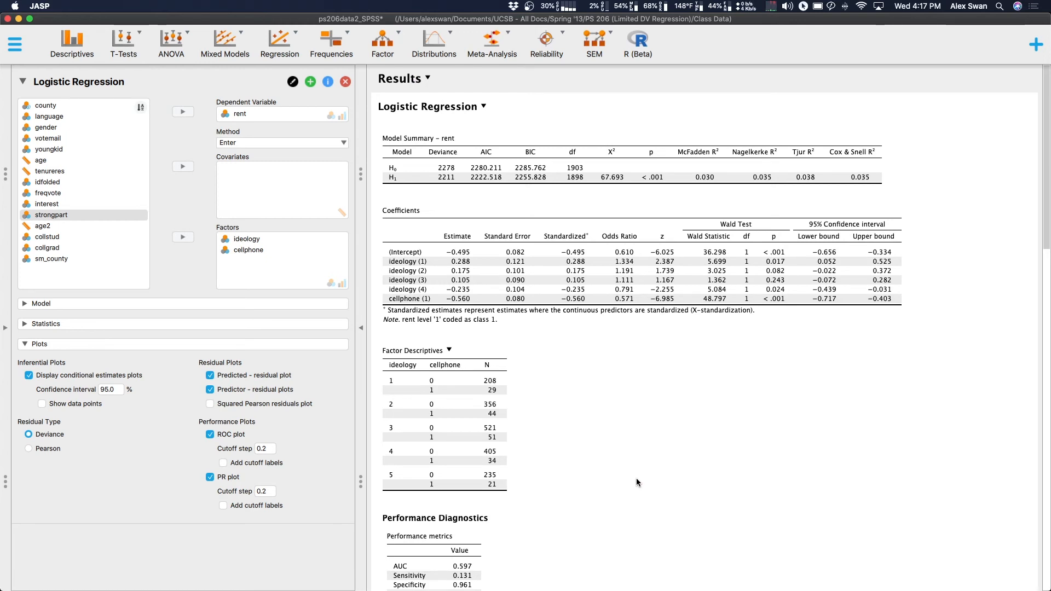
click(521, 438)
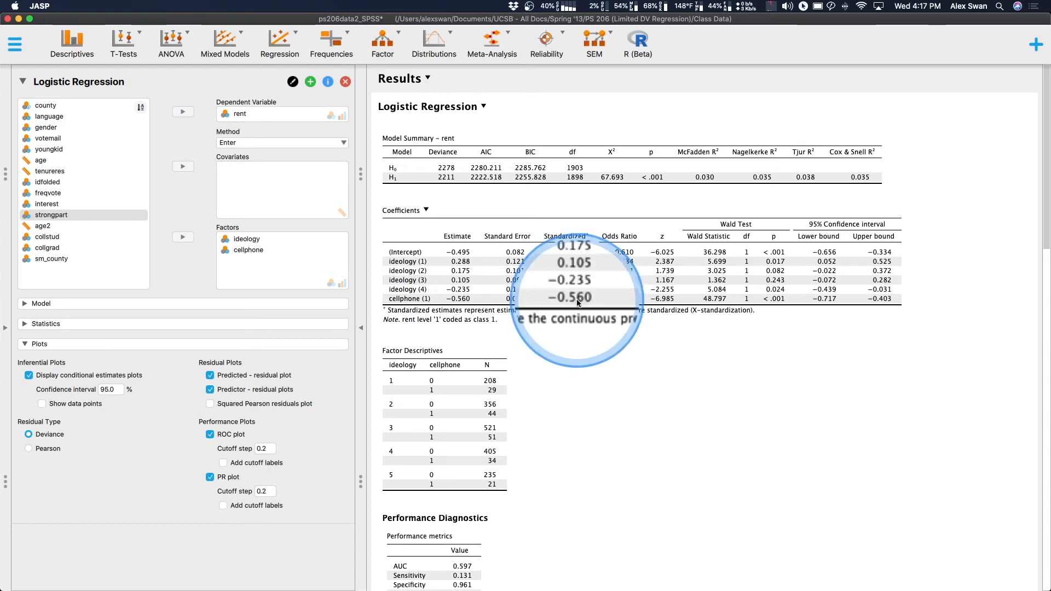
Compare the cellphone and ideology coefficients and odds ratios with their conditional estimates plots, and check the factor descriptives.
scroll(694, 412, down, 5)
scroll(694, 410, down, 5)
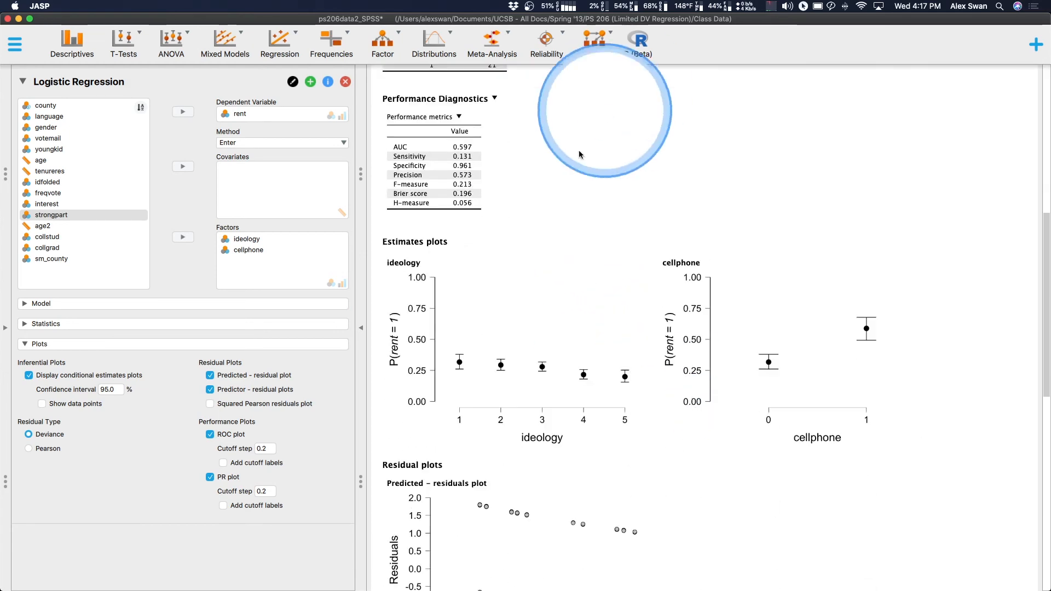
scroll(585, 211, up, 6)
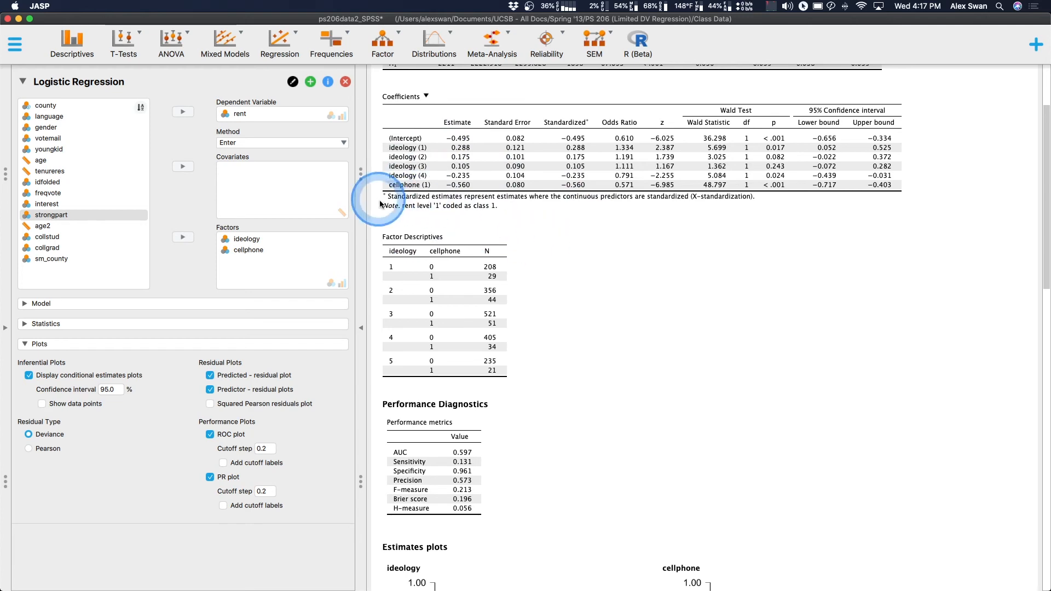
scroll(558, 296, down, 5)
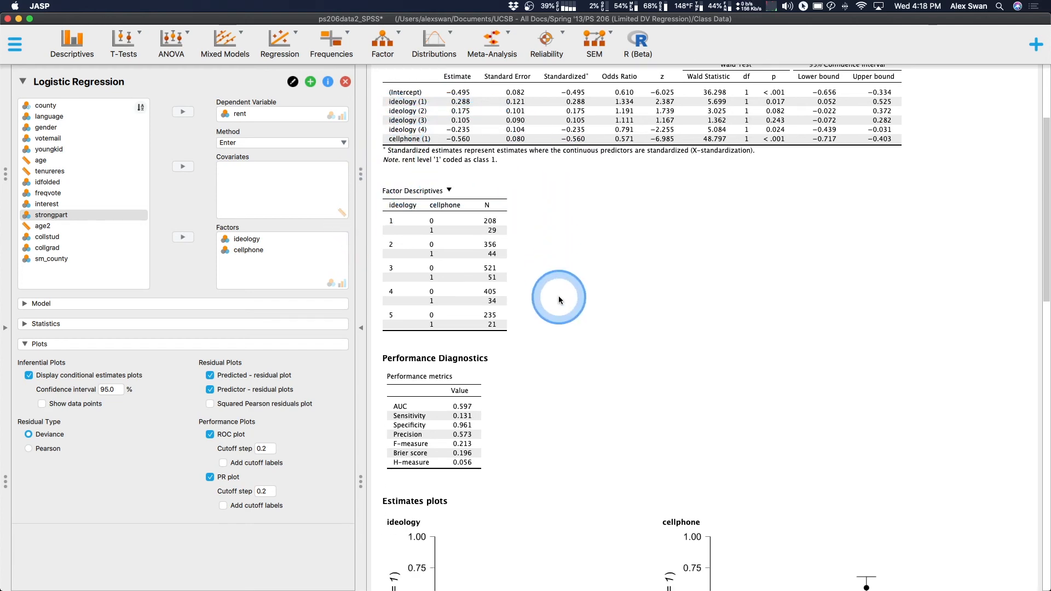
scroll(587, 304, up, 3)
scroll(588, 306, up, 5)
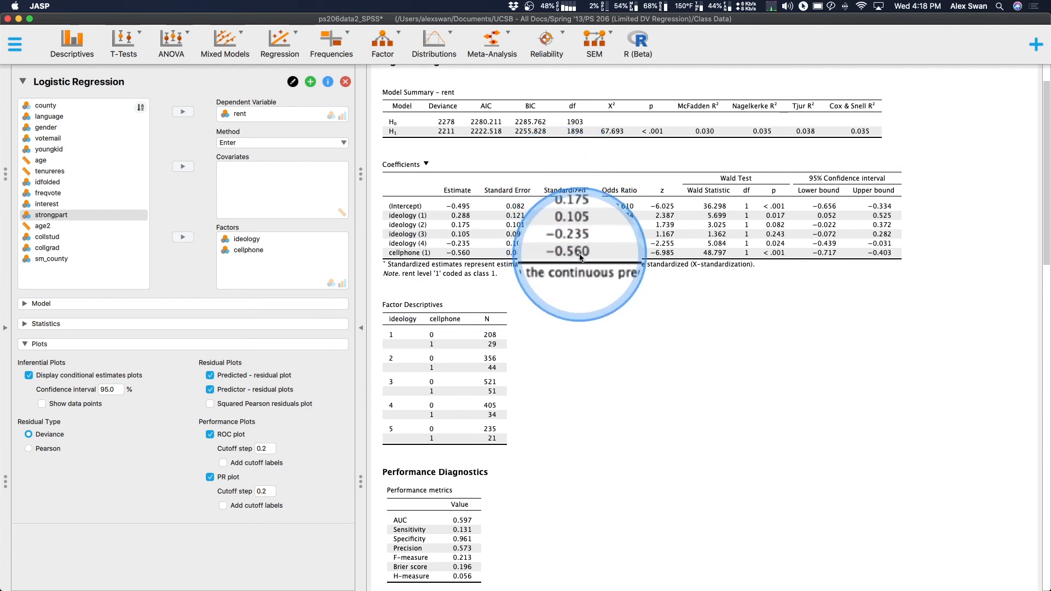
scroll(657, 447, down, 20)
scroll(766, 454, up, 10)
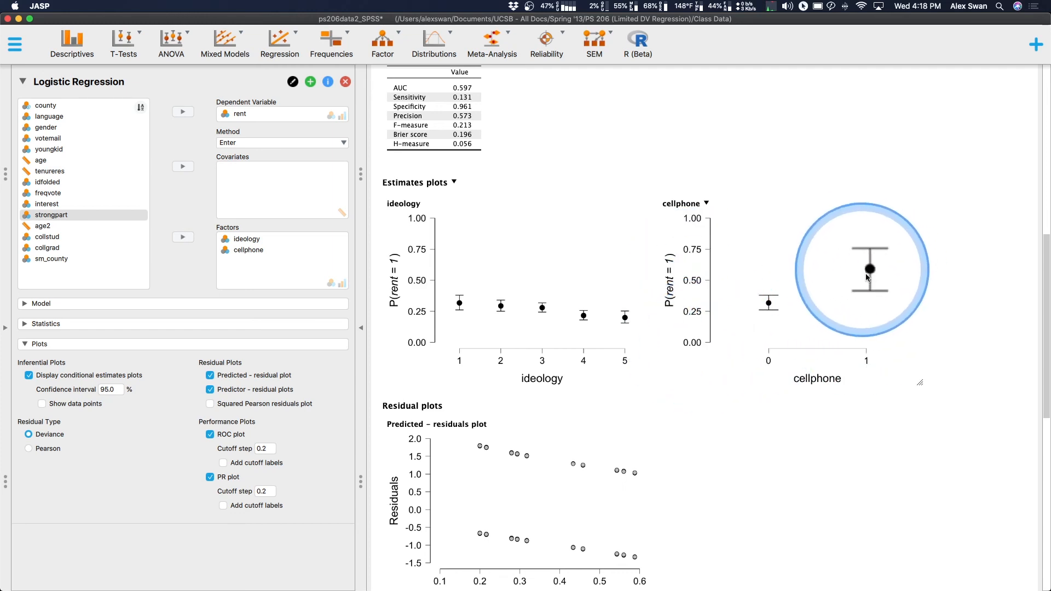
scroll(778, 362, up, 10)
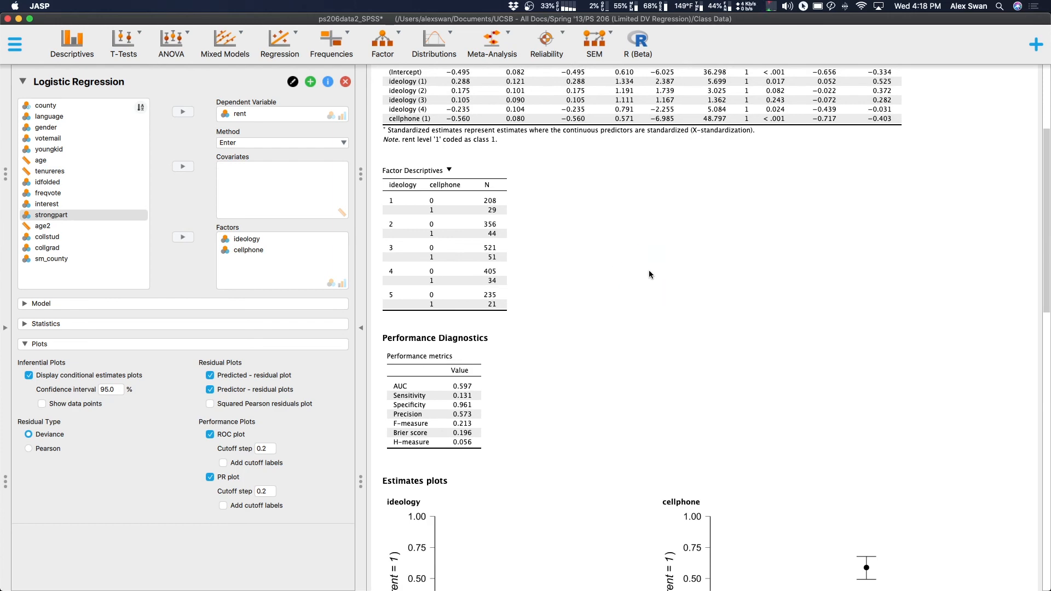
scroll(649, 270, up, 4)
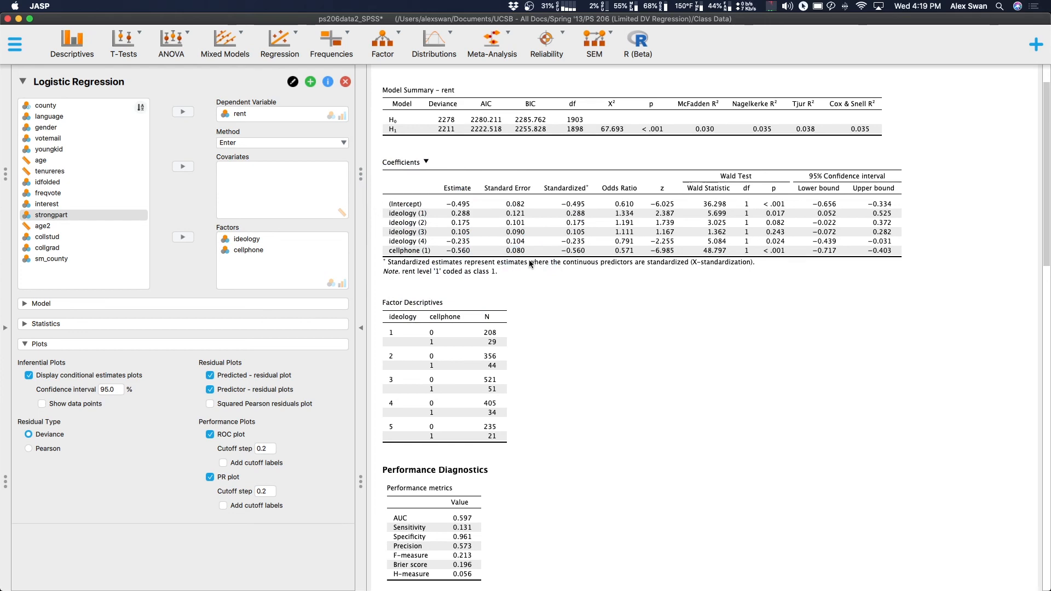
scroll(580, 259, down, 10)
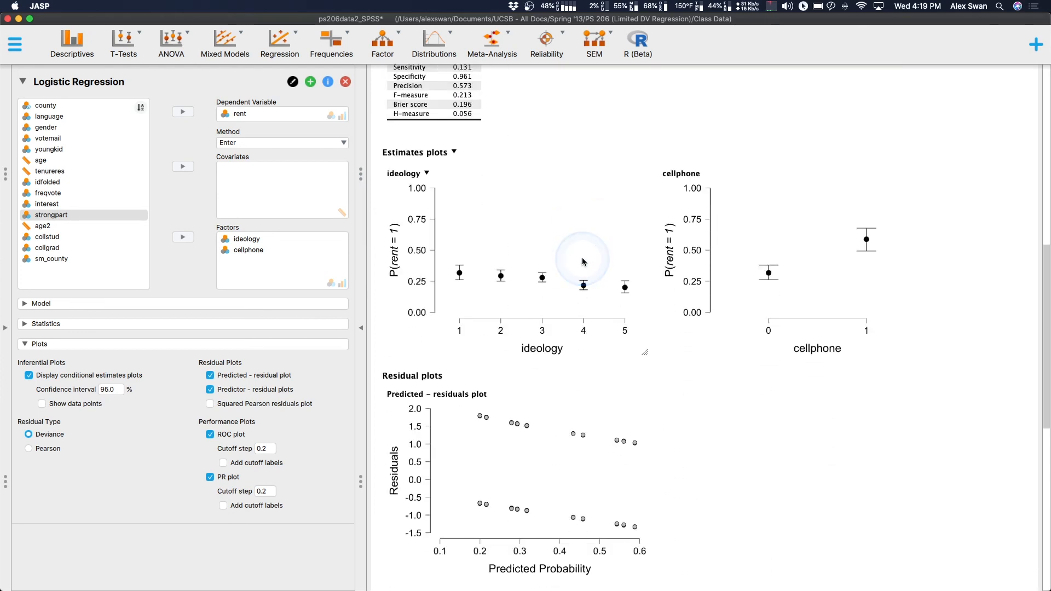
scroll(609, 265, up, 10)
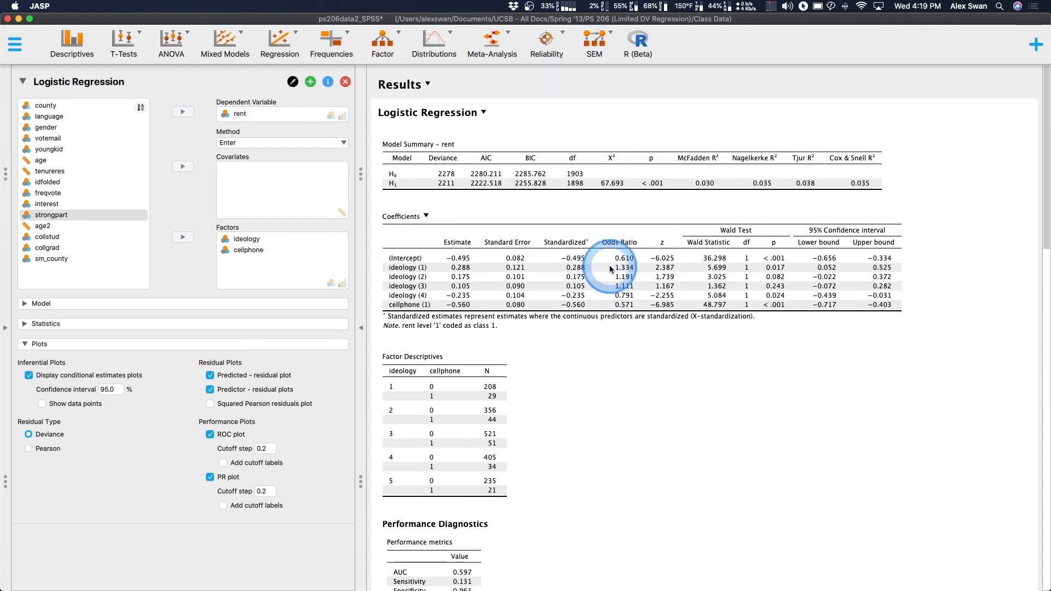